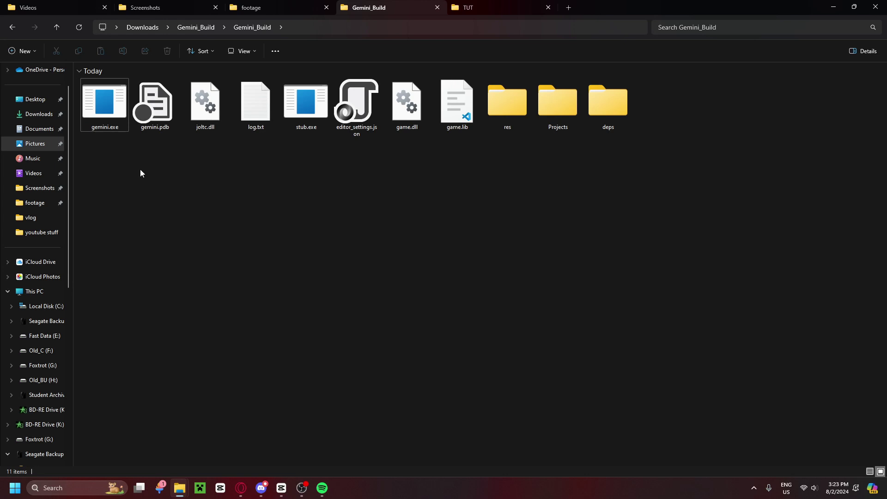
Step: Open the inner Gemini_Build folder from Downloads and launch gemini.exe
left_click(192, 27)
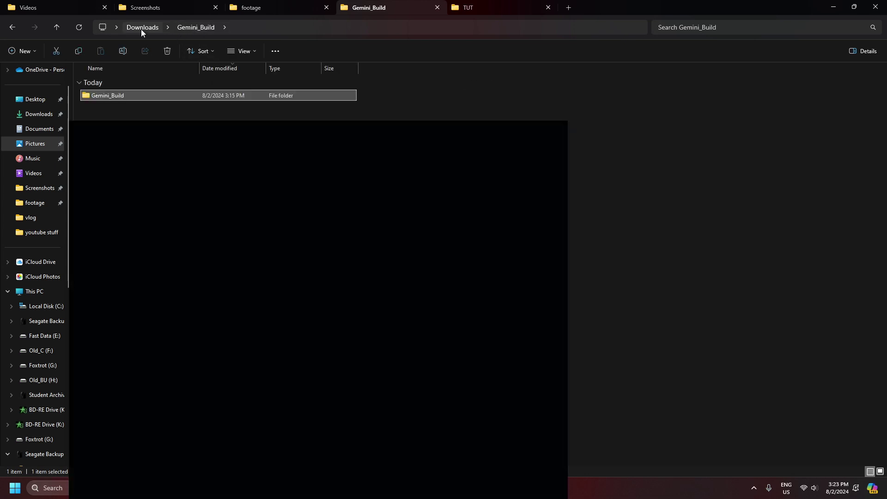
left_click(140, 27)
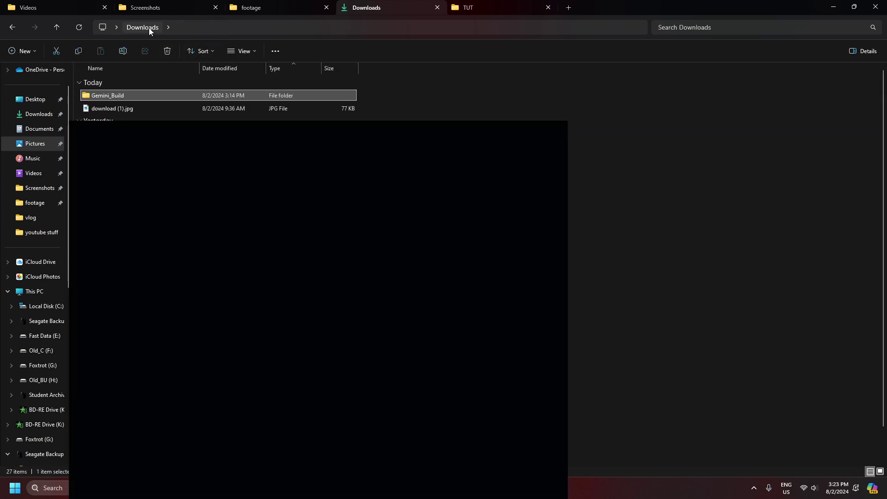
double_click(130, 97)
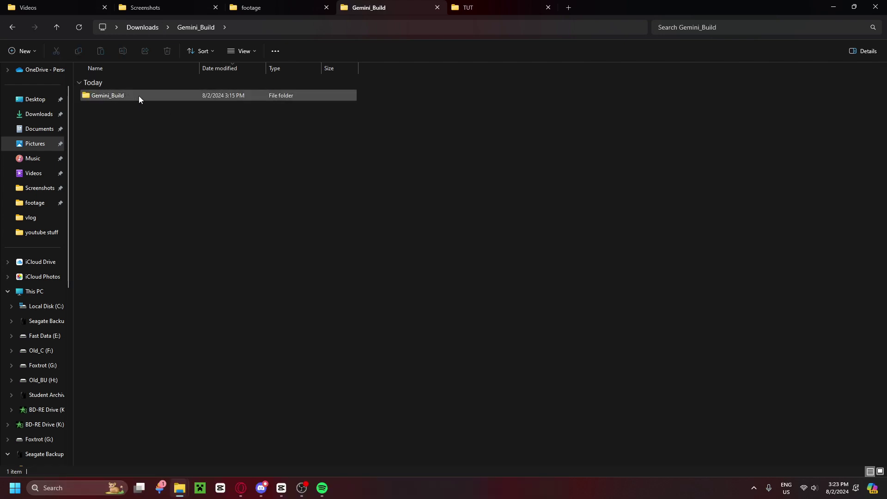
double_click(138, 95)
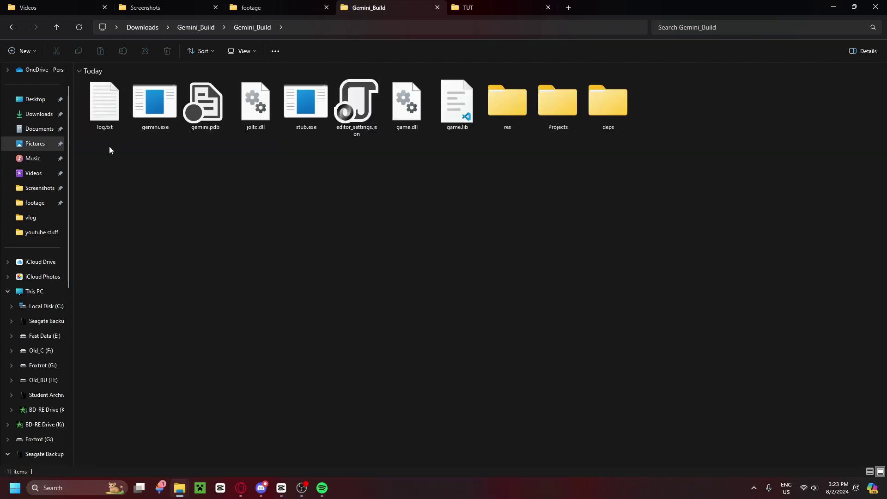
left_click_drag(162, 150, 668, 112)
left_click(202, 194)
left_click(104, 129)
double_click(154, 105)
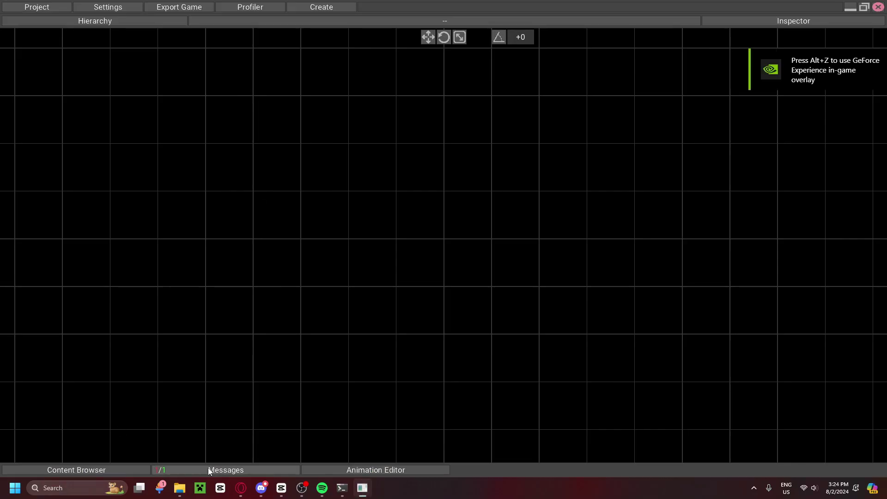
Step: Review the editor's message log, clear it, and close the log
left_click(209, 470)
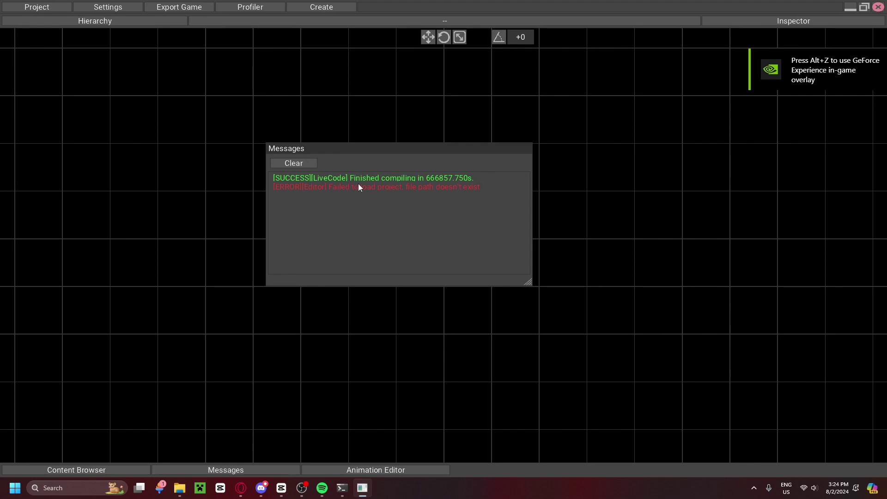
left_click(306, 162)
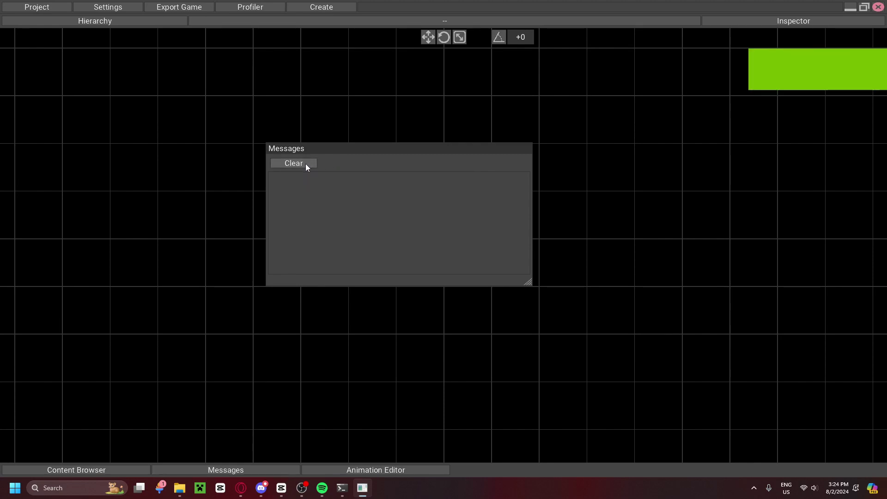
left_click(227, 471)
Step: Show the Content Browser, Inspector and Hierarchy in the editor
left_click(100, 470)
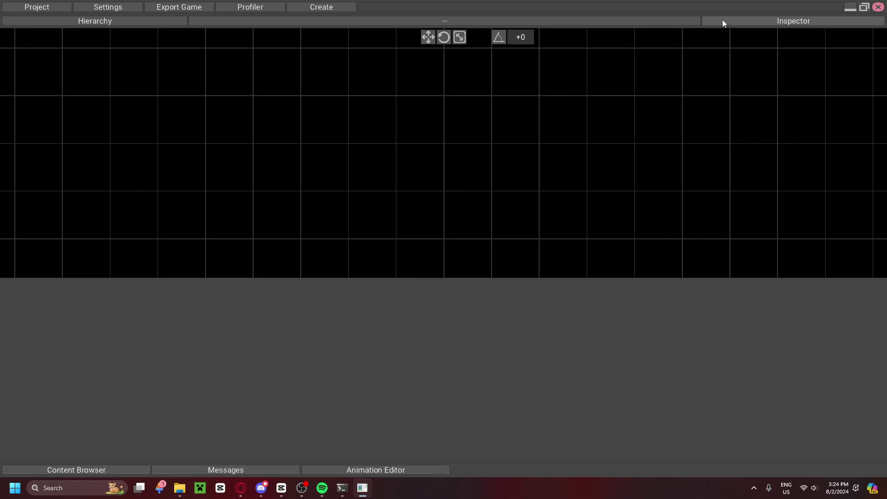
left_click(791, 22)
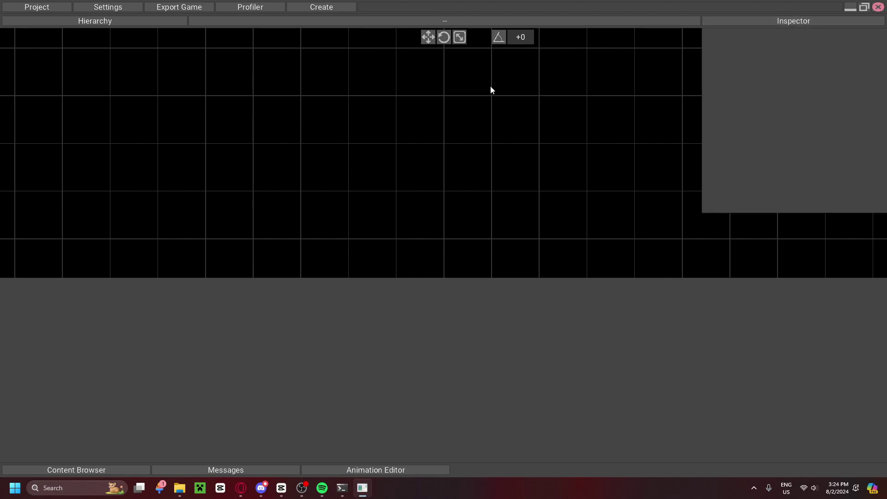
left_click(138, 21)
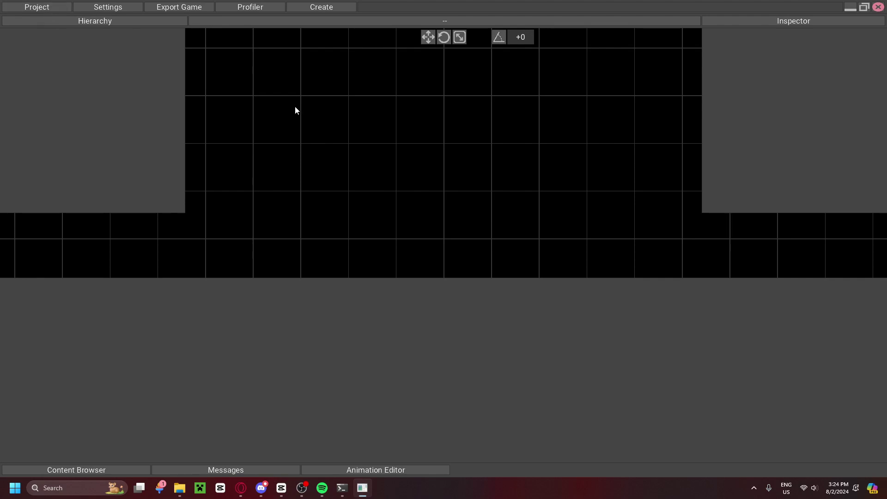
Step: Create a new project using the TUT folder inside Gemini stuff as its path, and close the creation dialog
left_click(50, 8)
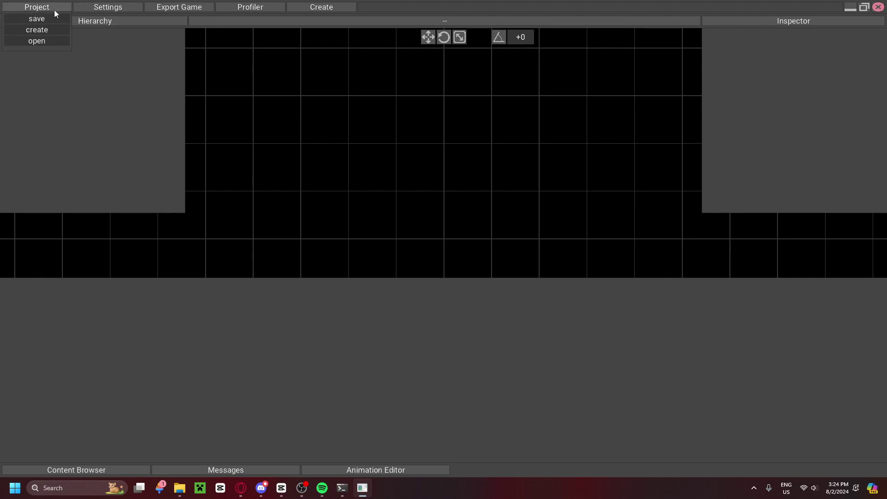
left_click(36, 30)
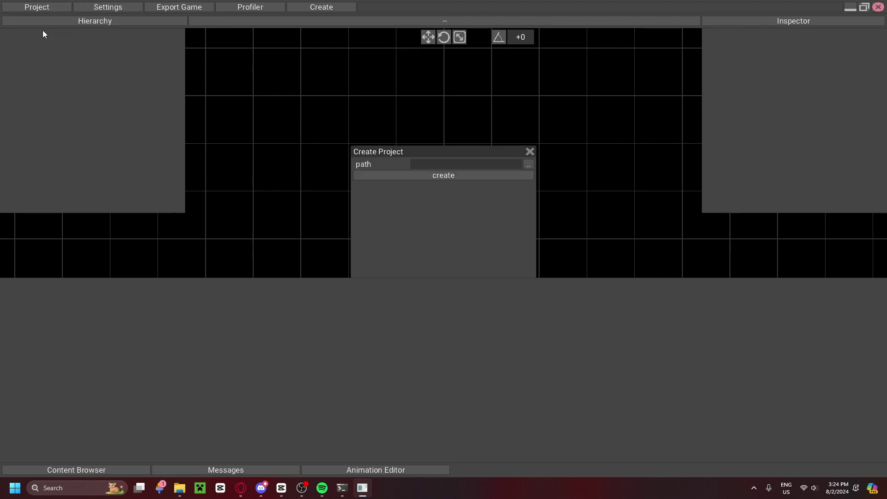
left_click(530, 166)
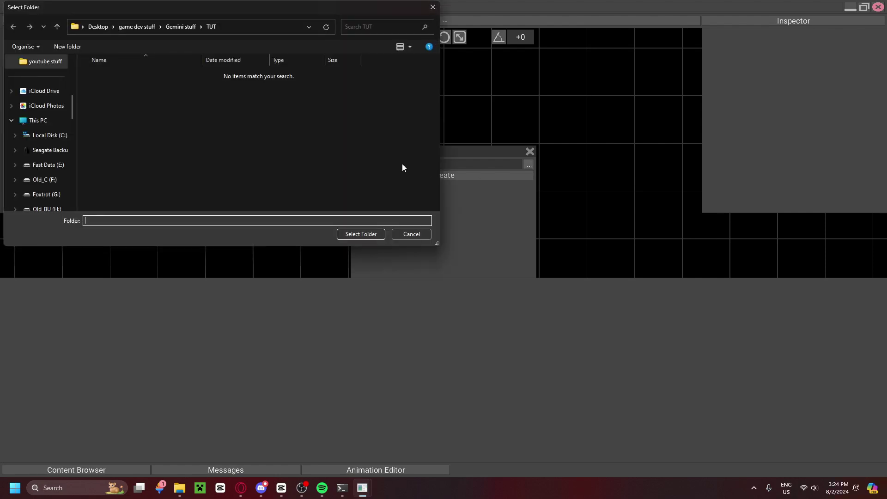
scroll(41, 80, "up", 5)
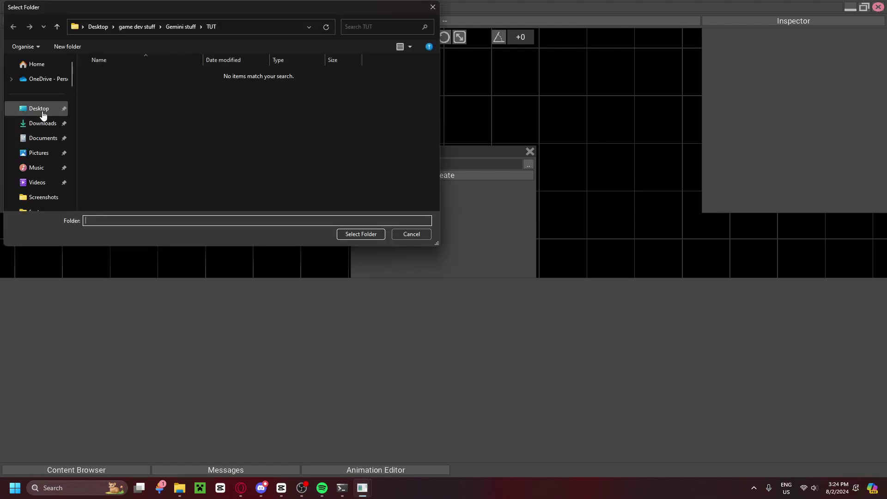
left_click(181, 26)
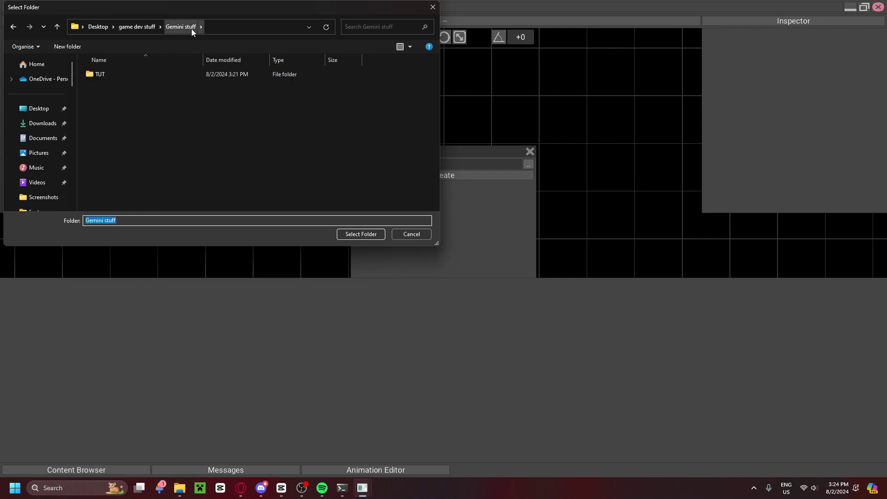
left_click(118, 77)
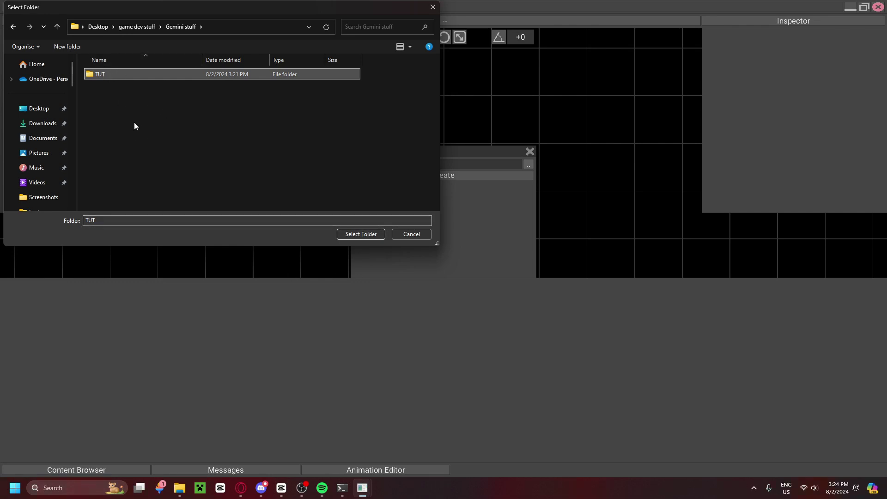
left_click(109, 76)
left_click(144, 77)
left_click(355, 234)
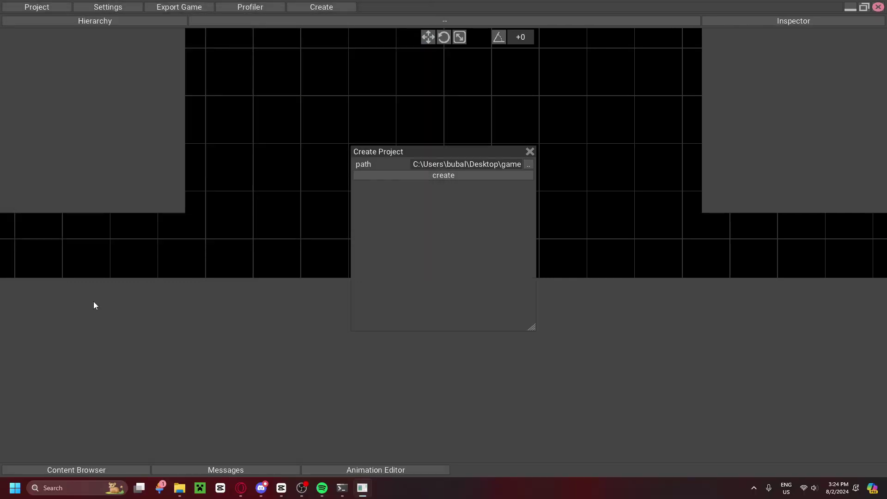
left_click(442, 174)
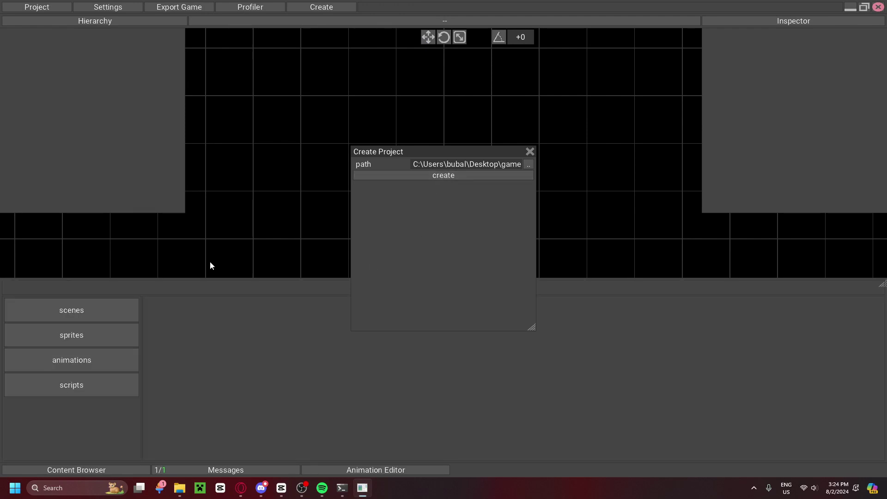
left_click(530, 152)
Step: Switch to File Explorer to examine the project files generated in the TUT folder and its scripts subfolder, and return to the editor
mouse_move(176, 490)
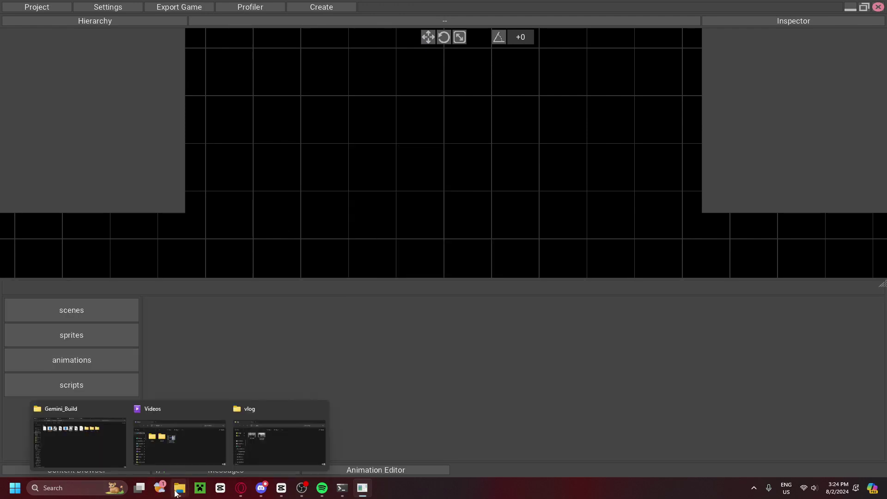
left_click(99, 448)
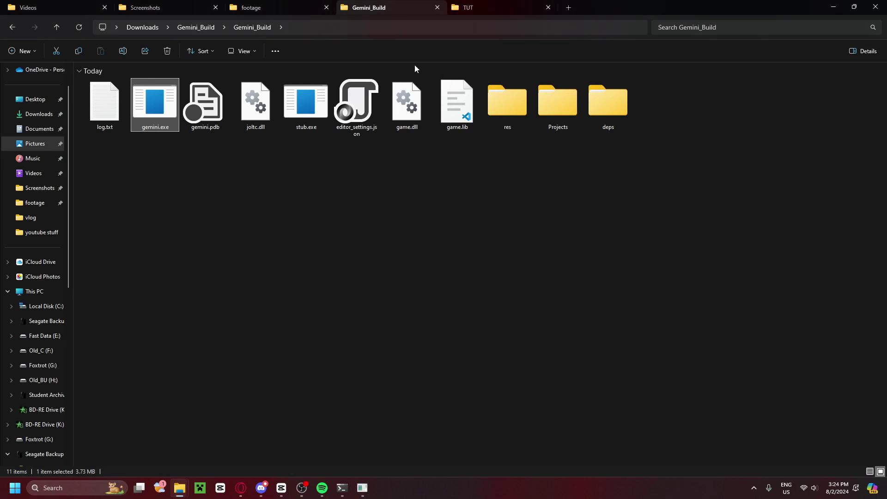
left_click(487, 7)
left_click_drag(123, 203, 100, 82)
left_click(128, 174)
left_click_drag(123, 158, 99, 82)
left_click(138, 217)
double_click(109, 94)
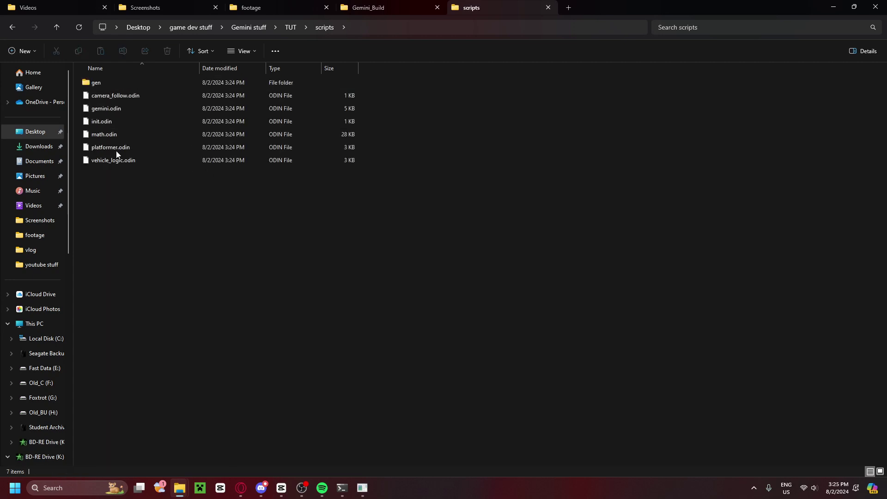
left_click_drag(131, 212, 110, 66)
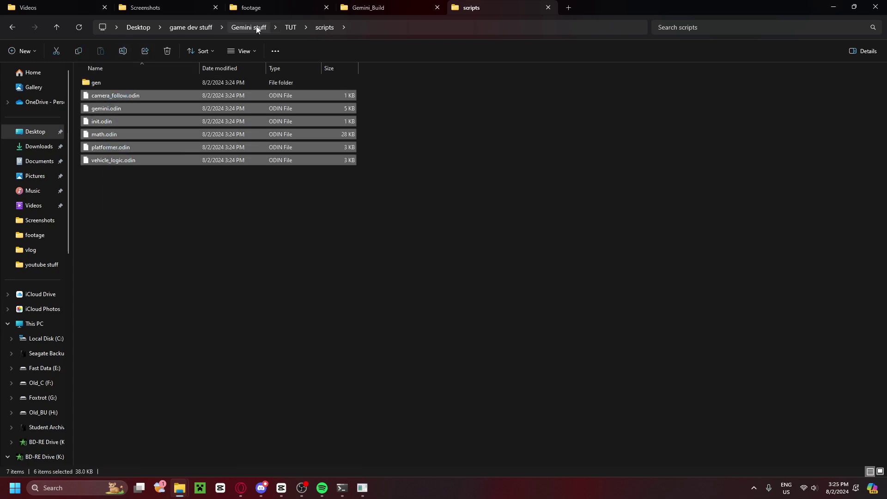
left_click(290, 27)
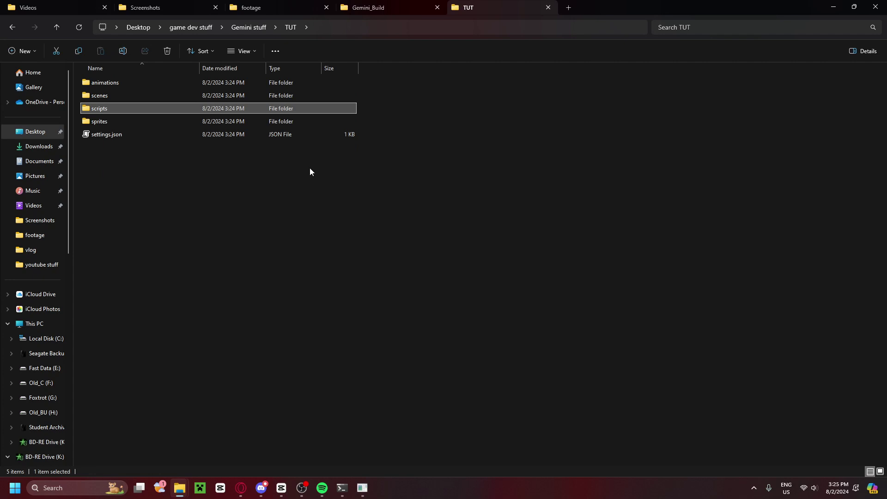
left_click(833, 6)
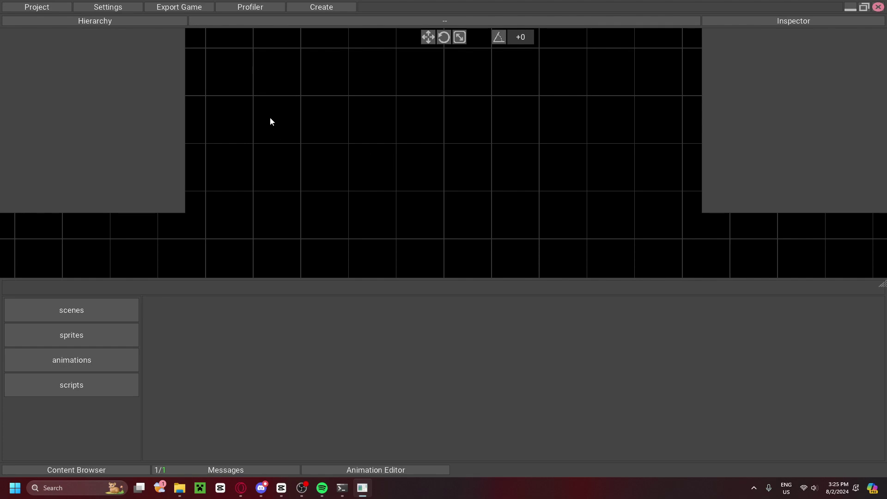
Step: Open the existing project from the TUT folder inside Gemini stuff and save the project
left_click(54, 8)
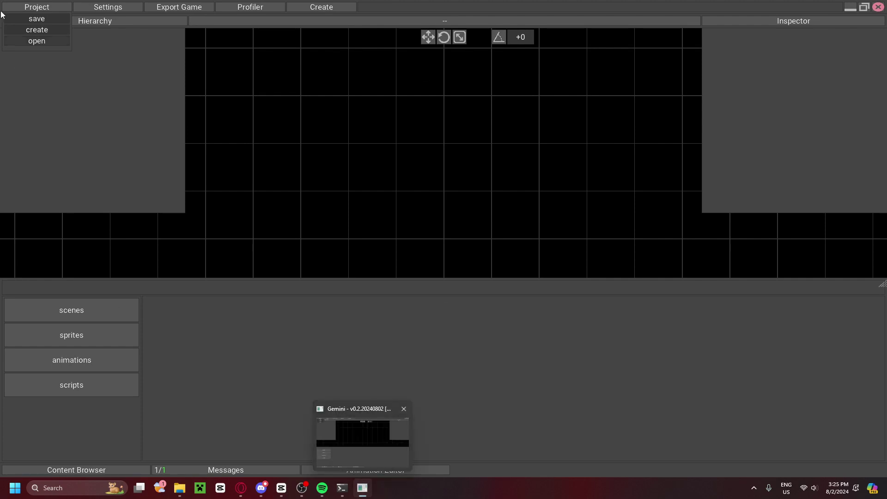
left_click(41, 48)
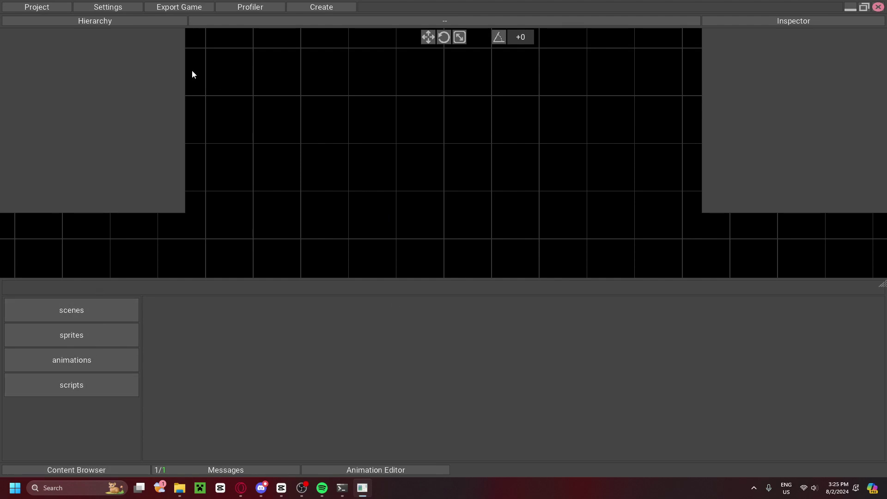
left_click(36, 7)
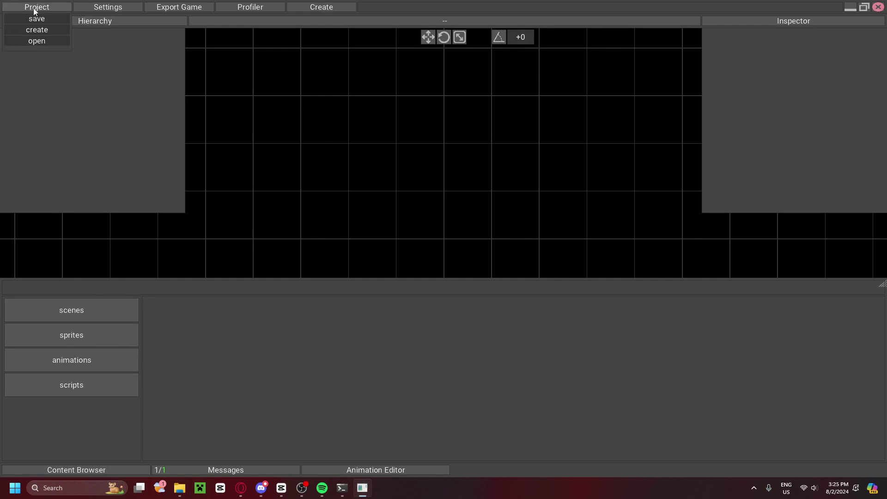
left_click(38, 41)
left_click(178, 27)
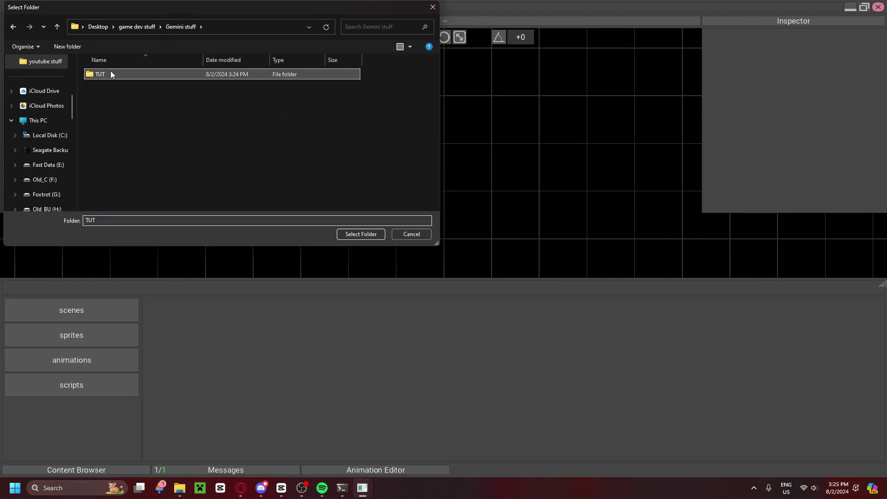
key("Return")
left_click(34, 7)
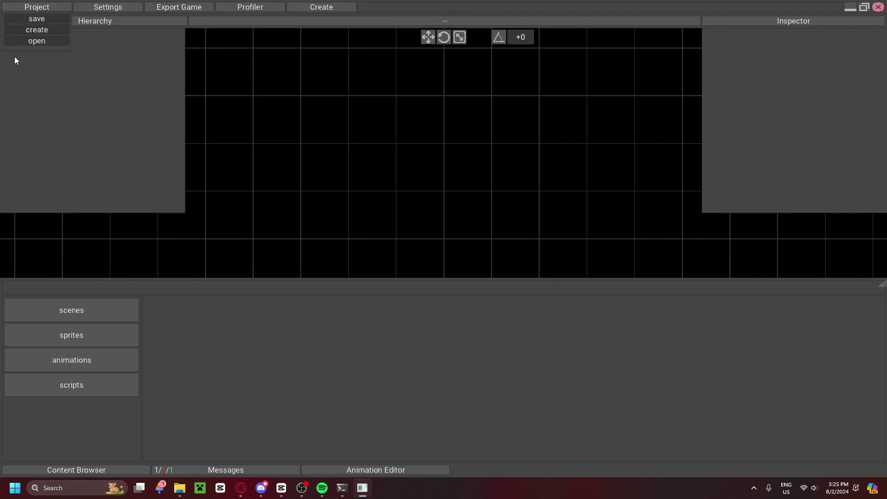
left_click(43, 18)
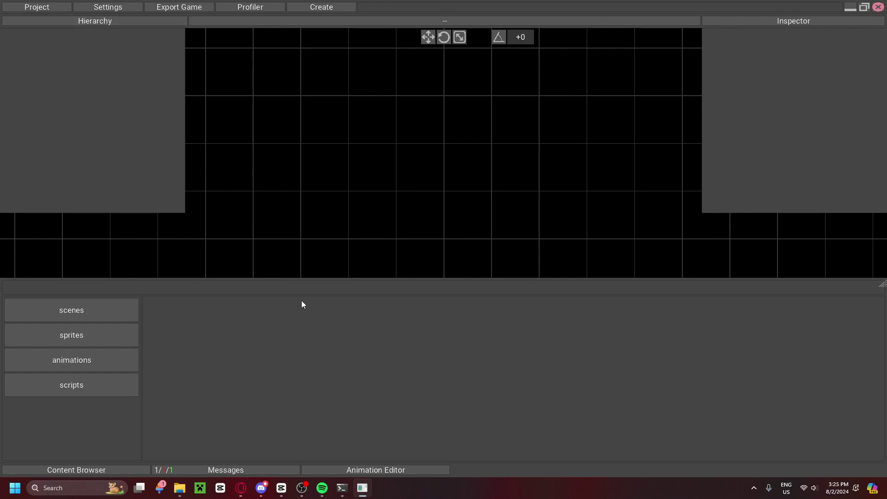
Step: Examine the editor settings, including the code editor, framerate, physics layers and collision matrix options, and close them
left_click(37, 7)
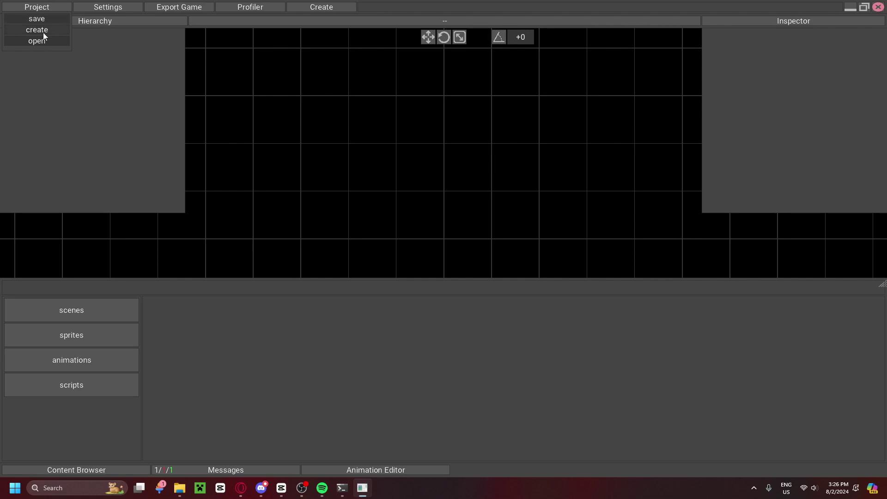
left_click(43, 33)
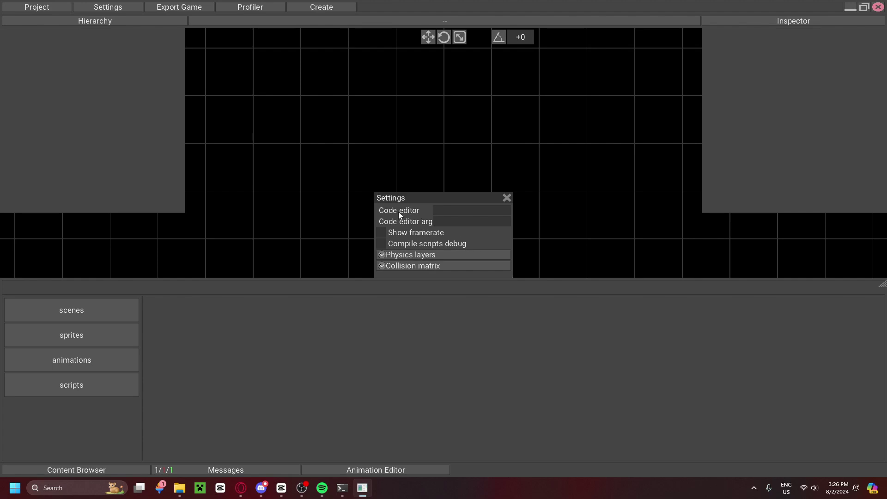
left_click(445, 213)
left_click(382, 232)
left_click(423, 254)
scroll(387, 272, "down", 1)
left_click(381, 270)
scroll(414, 249, "down", 1)
scroll(439, 250, "up", 1)
scroll(430, 253, "down", 1)
left_click(507, 198)
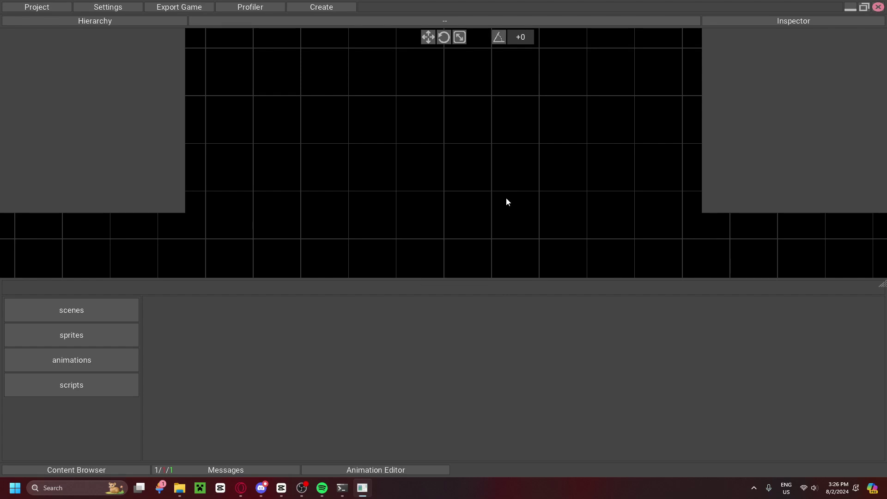
Step: Look over the name, build path and startup scene options for exporting the game, and close the dialog
left_click(166, 9)
left_click(445, 165)
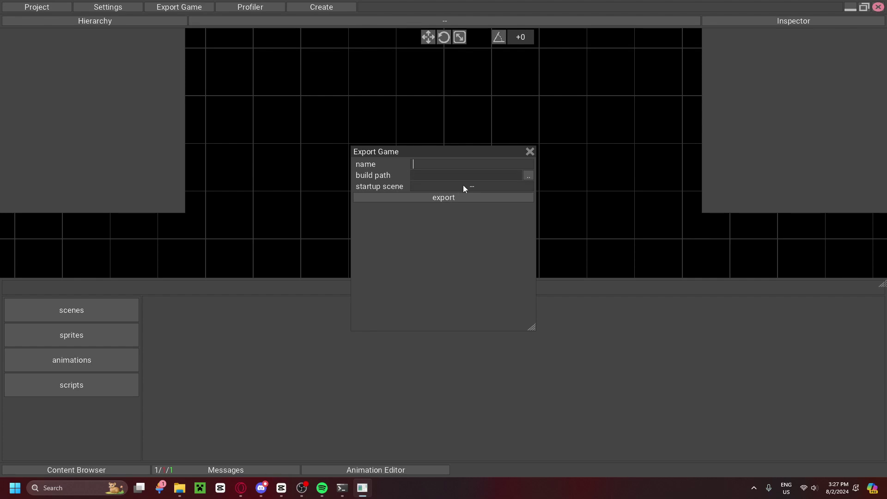
left_click(530, 152)
Step: Examine the scenes folder and the available creation options, such as entity, scene, animation, script, UI entity and scene transition
left_click(110, 309)
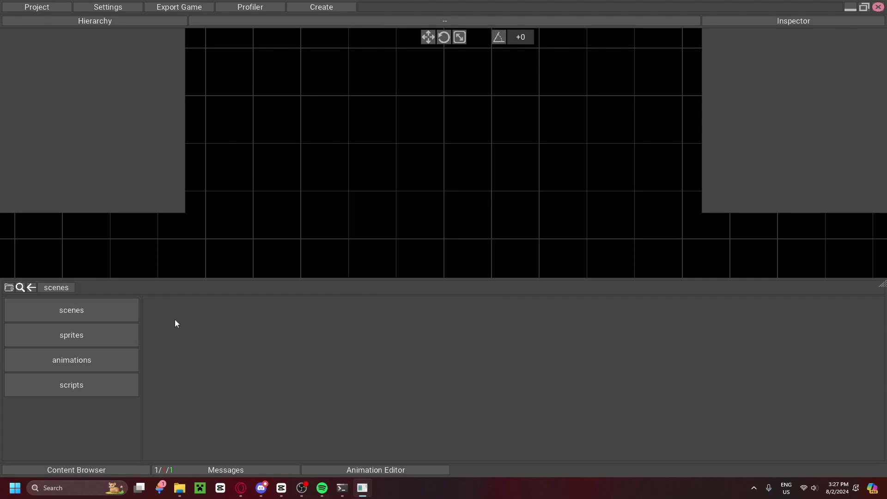
left_click(326, 9)
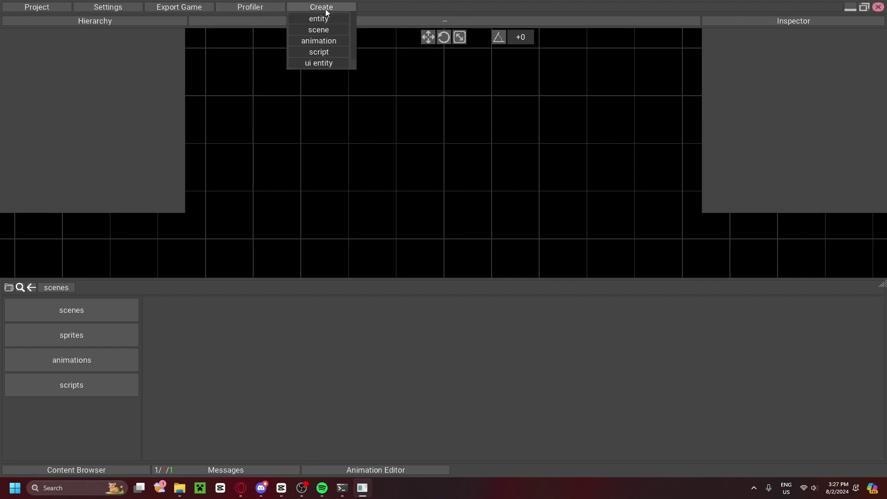
scroll(330, 35, "down", 1)
scroll(330, 36, "up", 1)
scroll(330, 34, "down", 1)
scroll(330, 33, "up", 1)
left_click(196, 149)
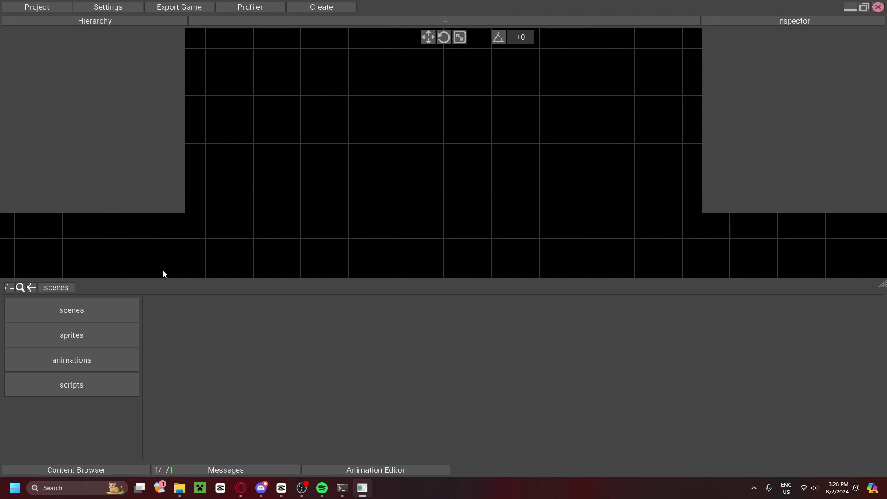
left_click(333, 7)
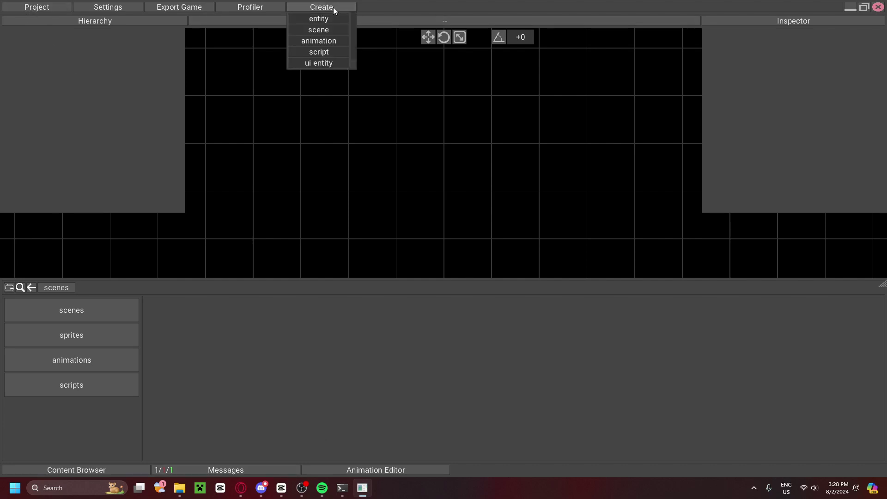
left_click(333, 7)
left_click(330, 7)
scroll(338, 36, "down", 1)
scroll(338, 35, "up", 1)
left_click(393, 108)
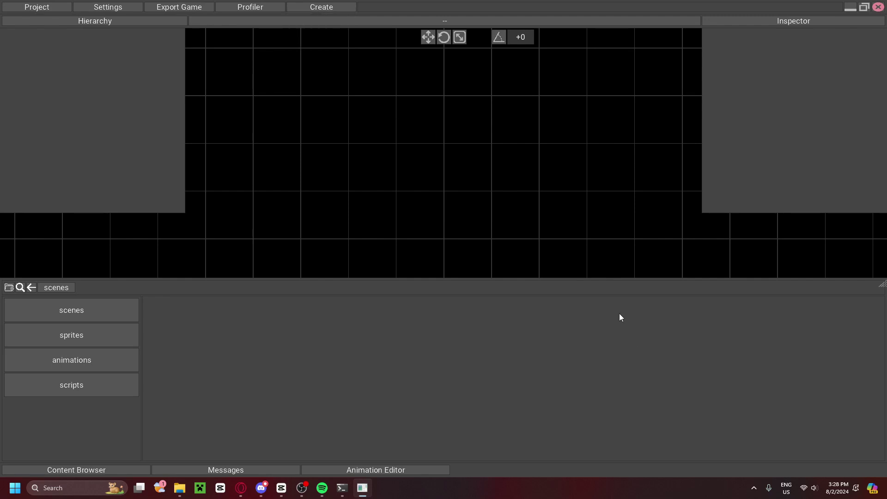
Step: Try to create an entity while no scene exists in the project
scroll(503, 226, "down", 2)
scroll(464, 198, "down", 3)
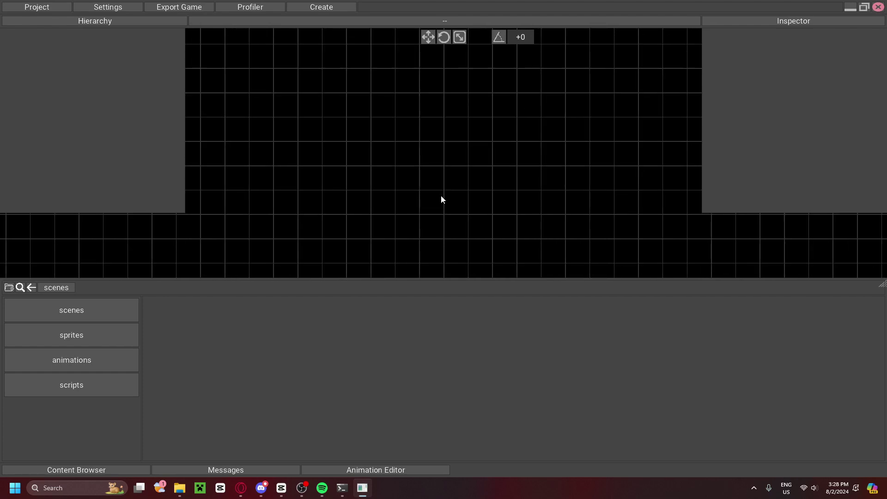
scroll(451, 178, "up", 1)
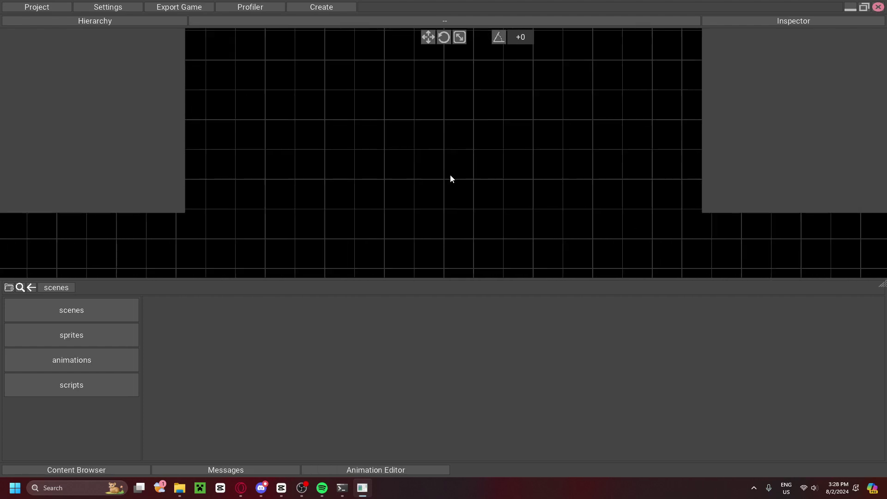
scroll(450, 175, "up", 1)
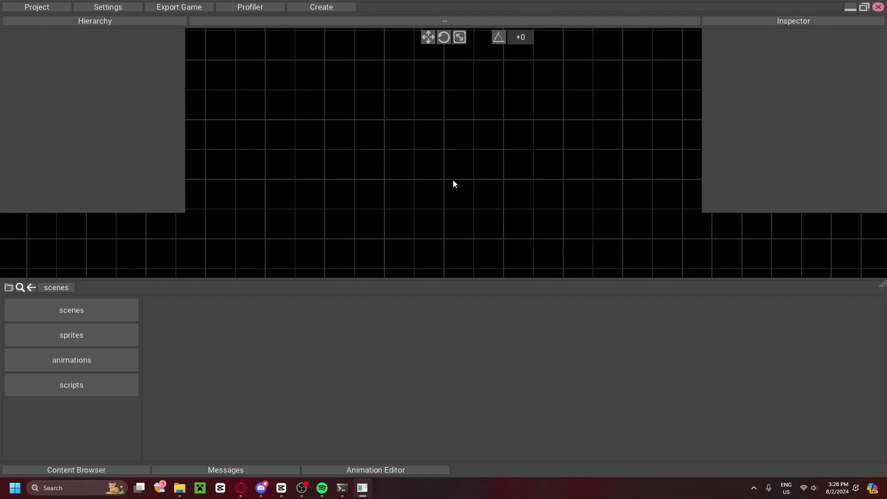
left_click_drag(448, 184, 436, 170)
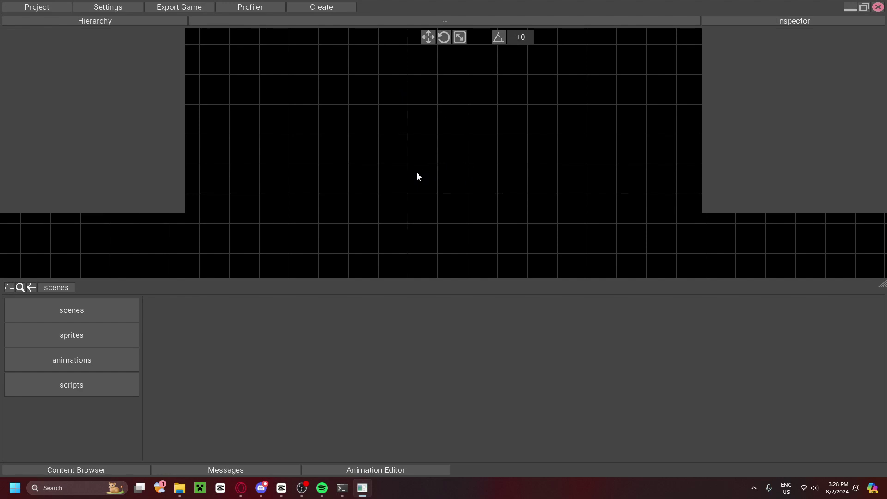
left_click(322, 7)
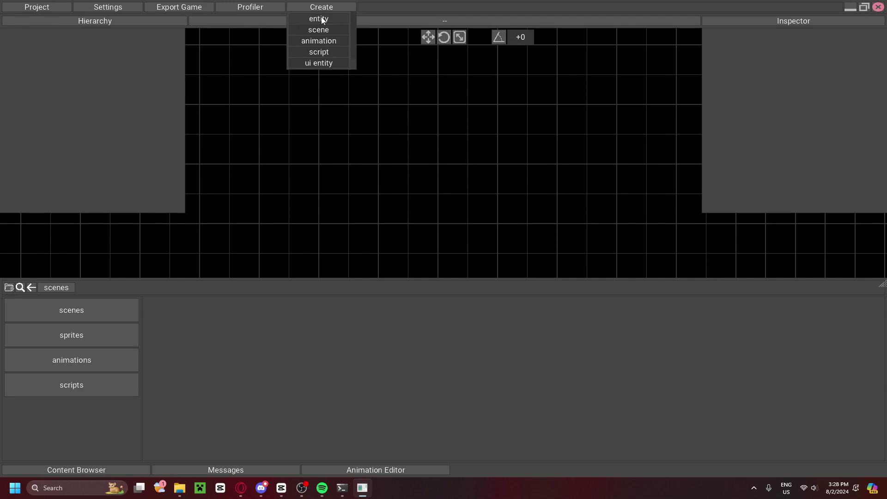
left_click(323, 19)
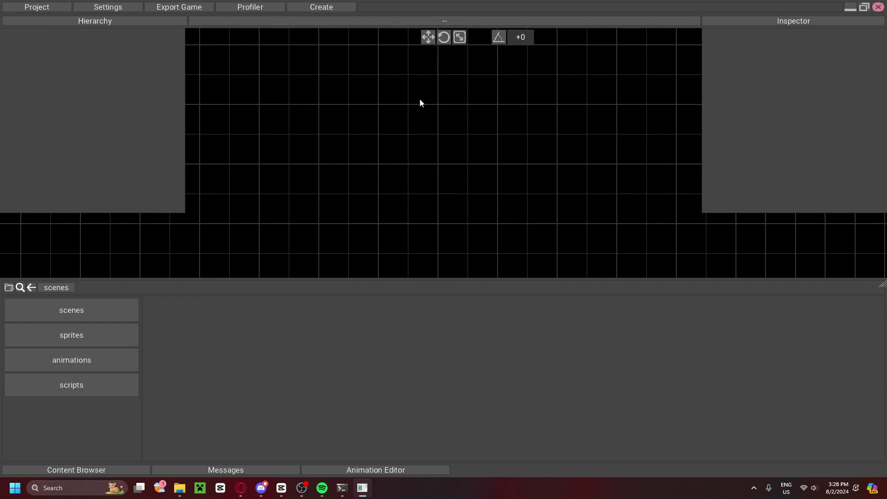
scroll(456, 167, "down", 1)
scroll(456, 168, "up", 2)
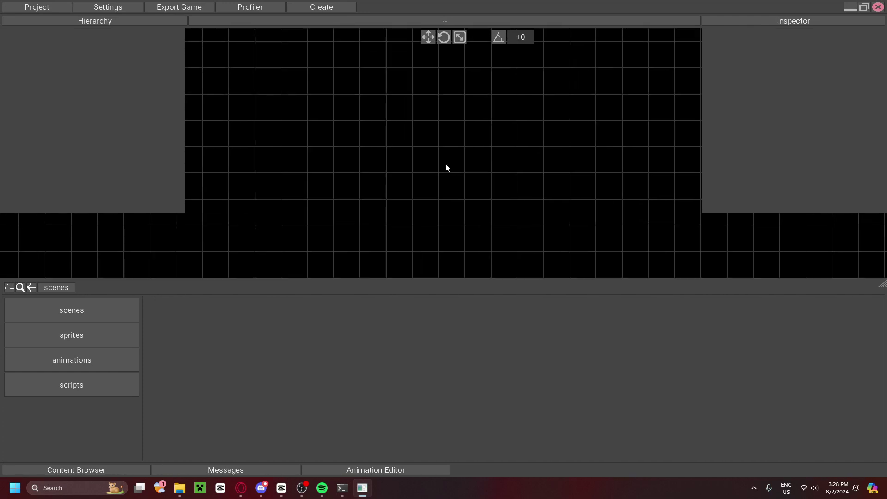
Step: Create a new scene in the project and review the remaining creation options
left_click(334, 7)
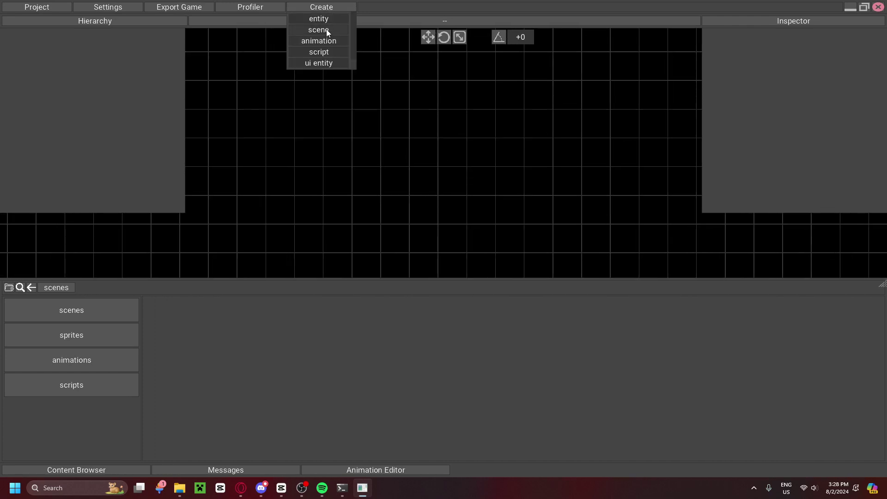
left_click(326, 29)
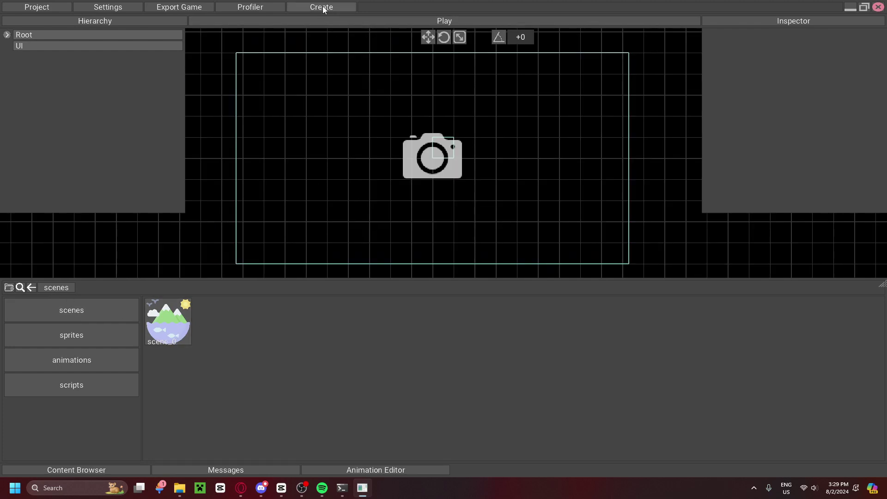
scroll(322, 53, "down", 1)
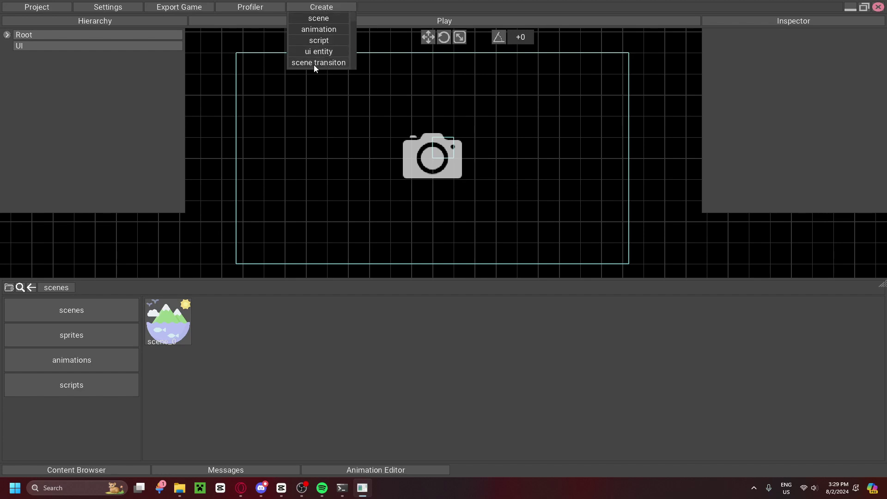
scroll(319, 50, "up", 1)
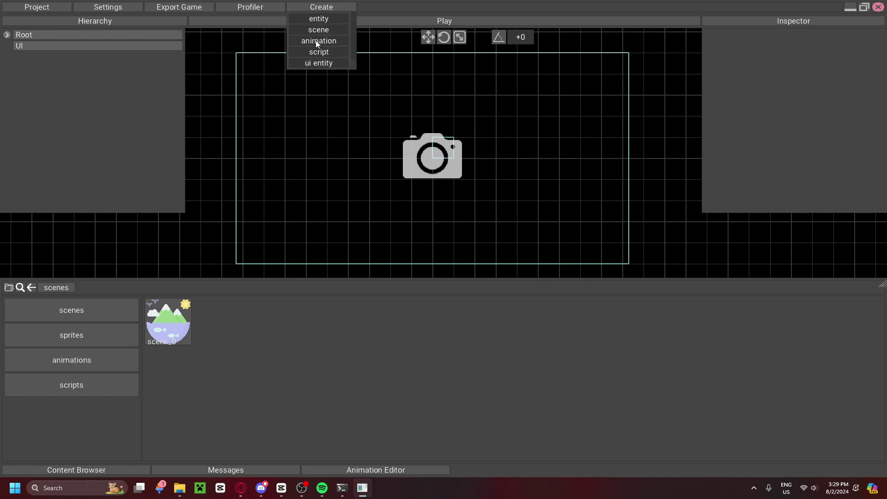
left_click(216, 152)
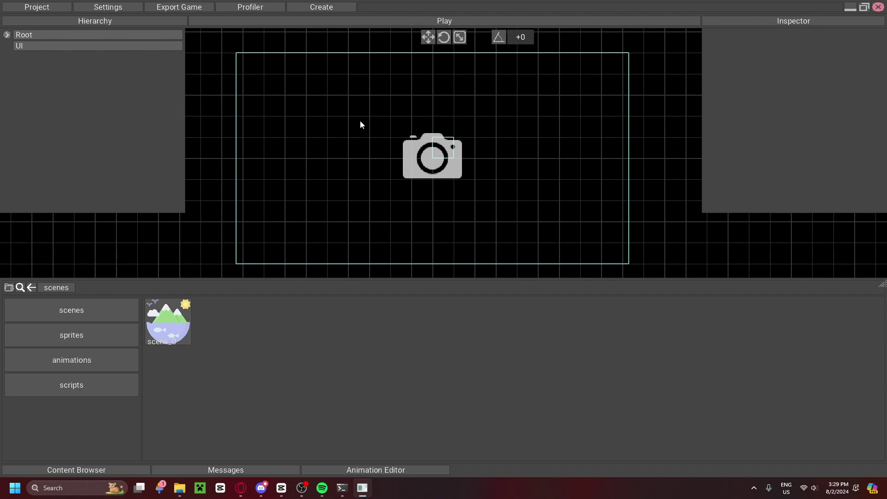
Step: Create an entity in the scene and move it to about (-3.68, -2.38), below and beside the camera
left_click(333, 8)
scroll(325, 52, "down", 1)
scroll(325, 54, "up", 1)
left_click(325, 18)
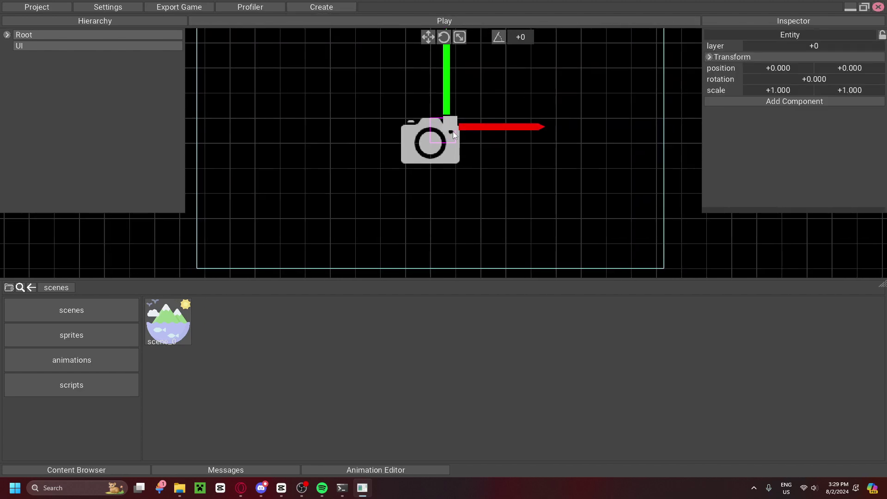
left_click_drag(450, 119, 338, 181)
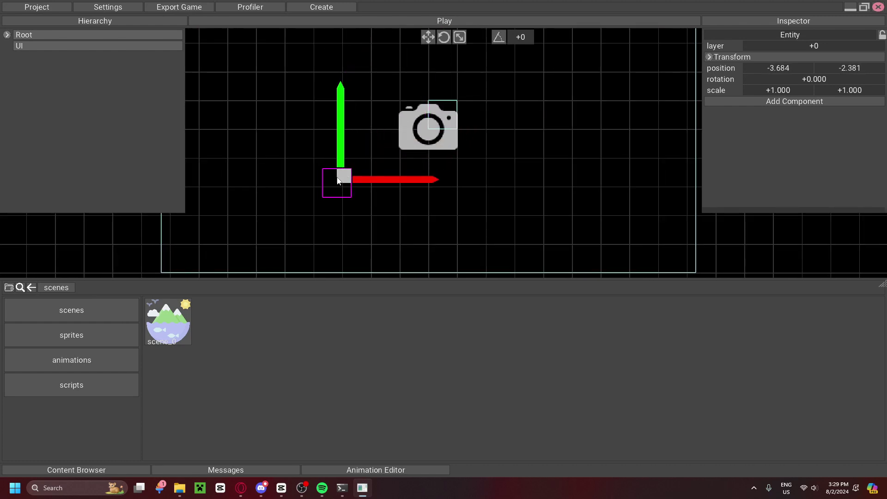
Step: Rename the new entity as Ground
left_click(806, 34)
key("BackSpace")
key("BackSpace")
key("BackSpace")
key("BackSpace")
key("BackSpace")
key("BackSpace")
type("Ground")
key("Return")
Step: Add a SpriteRenderer component to Ground and move the entity to about (-3.52, -3.01)
left_click(709, 57)
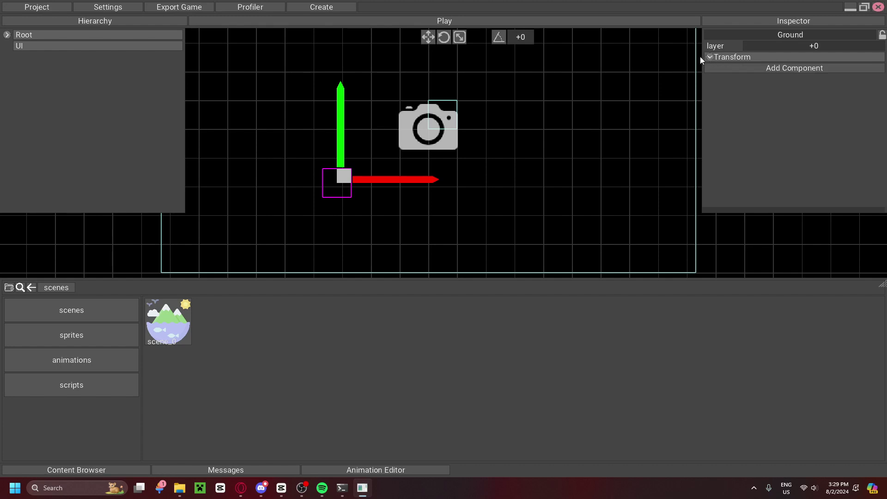
left_click(709, 55)
left_click(708, 54)
left_click(709, 55)
left_click(759, 99)
scroll(805, 150, "down", 3)
scroll(805, 149, "up", 3)
scroll(806, 144, "down", 3)
scroll(797, 160, "up", 3)
left_click(810, 113)
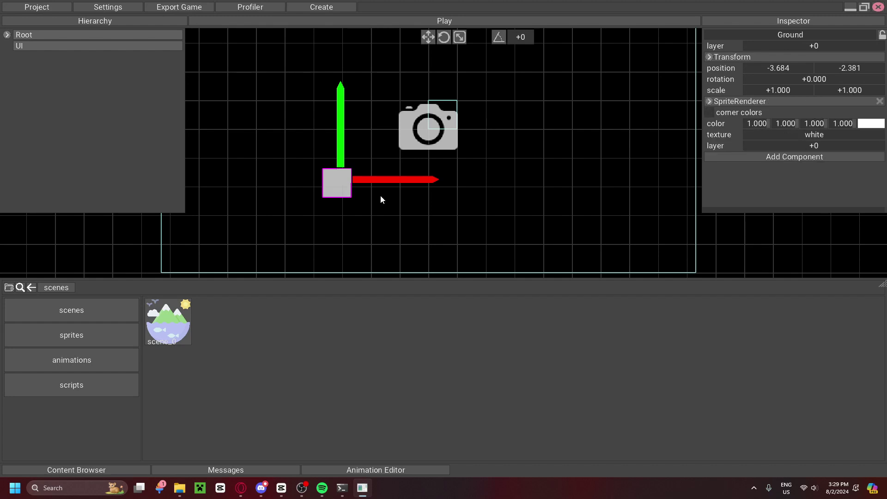
left_click_drag(347, 176, 352, 194)
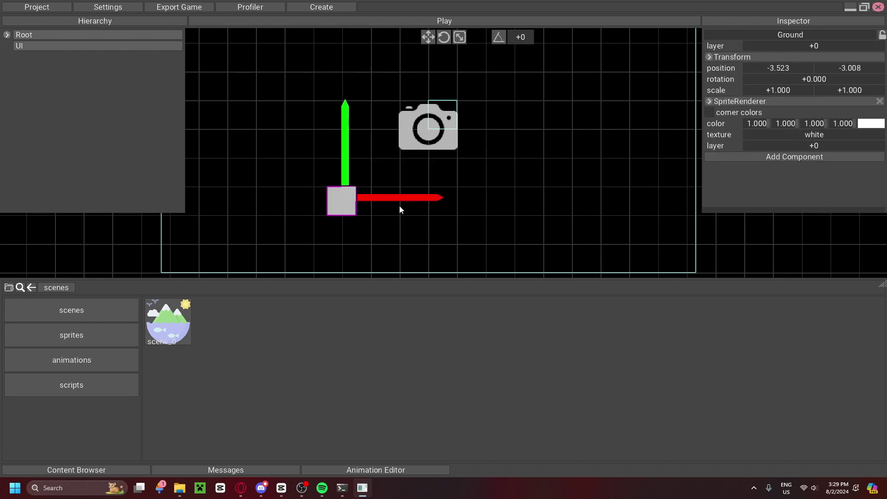
Step: Create a second entity without a SpriteRenderer above Ground, test-play the scene with it, and delete the entity
left_click(319, 8)
left_click(320, 16)
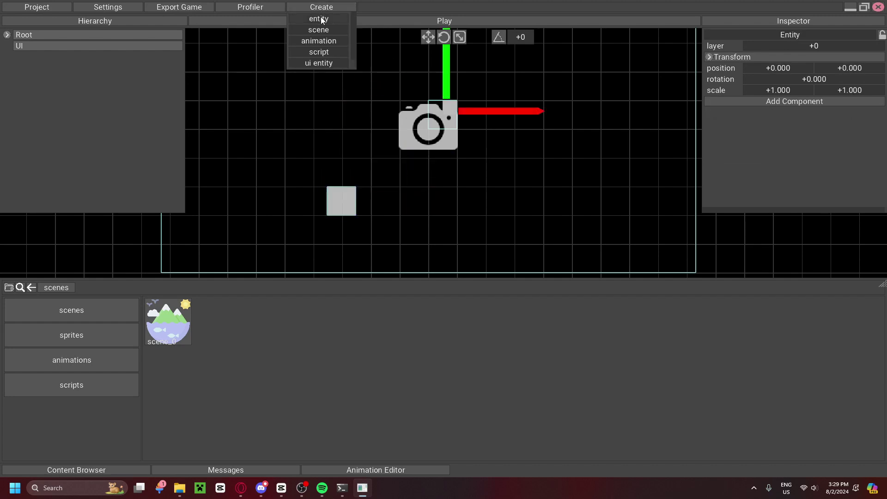
left_click_drag(453, 103, 334, 136)
left_click(453, 20)
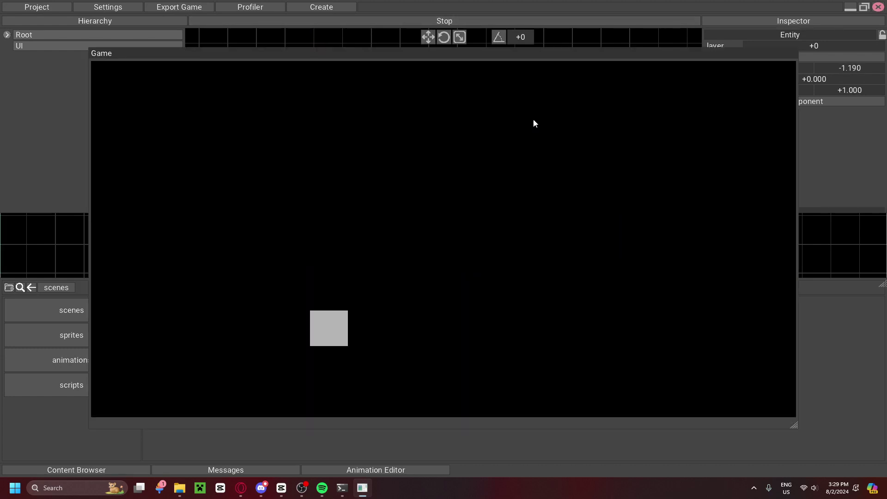
left_click(448, 21)
left_click_drag(334, 139, 379, 157)
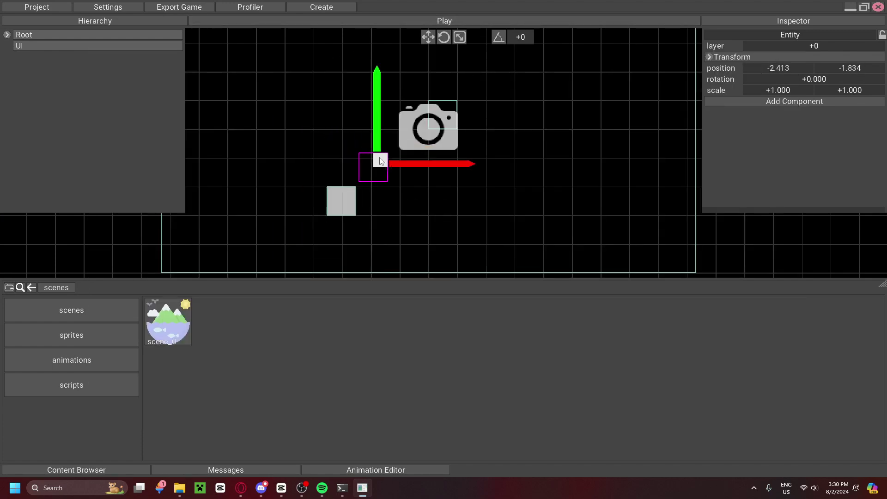
left_click(156, 134)
Step: Select Ground and move it to about (-9.51, -4.97), at the lower-left corner of the camera frame
left_click(345, 196)
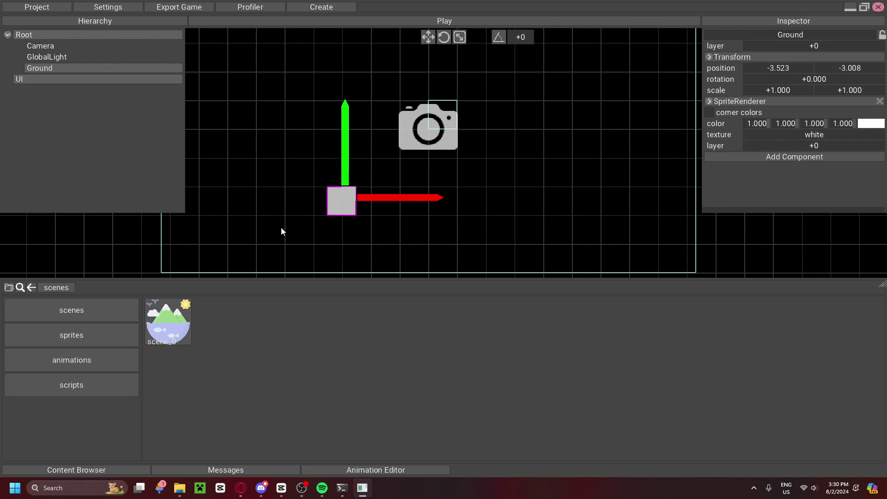
left_click_drag(283, 231, 363, 218)
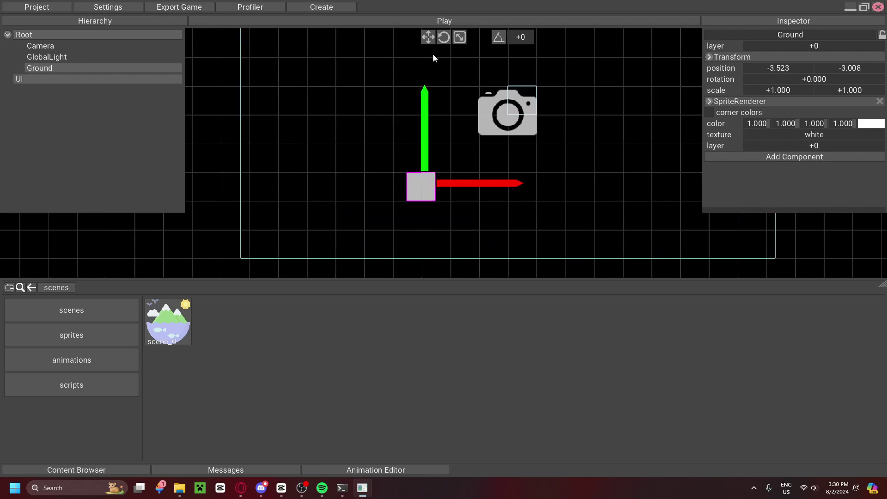
left_click_drag(429, 179, 257, 236)
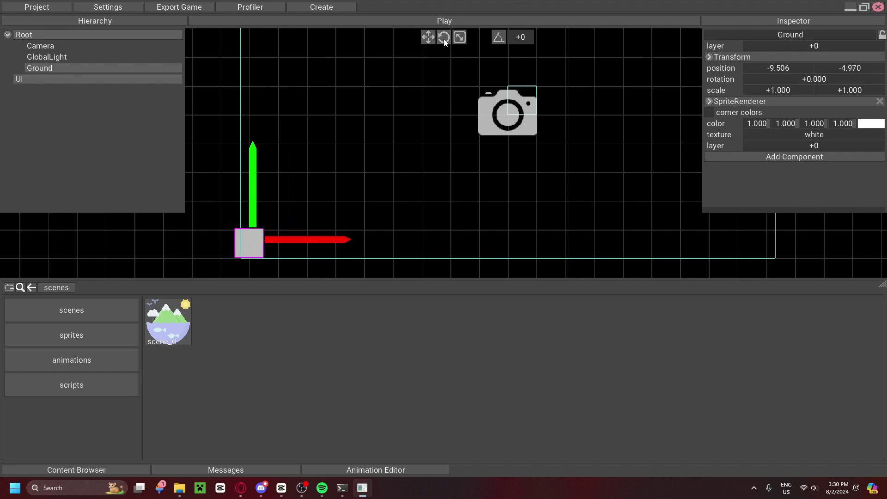
Step: Scale Ground to about 18.90 by 1.72 and reposition it at about (-9.44, -5.26) along the camera frame's lower edge
left_click(460, 37)
left_click_drag(333, 240, 845, 232)
left_click_drag(504, 156, 490, 204)
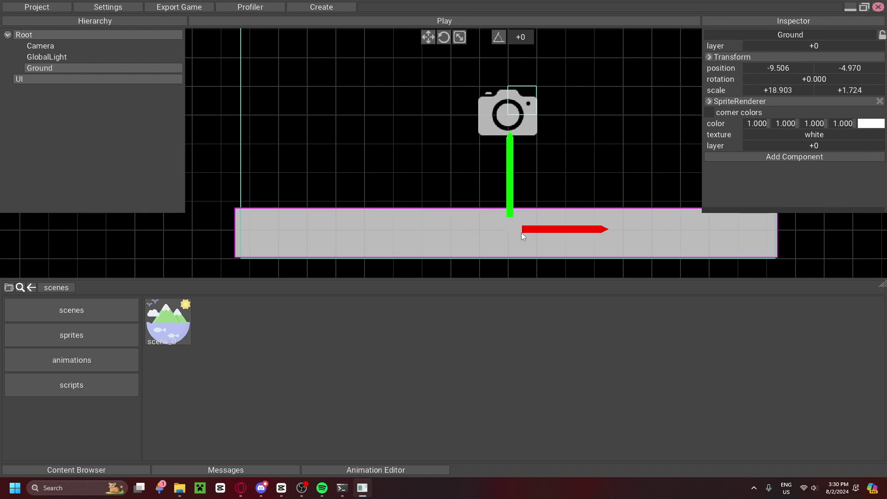
left_click_drag(520, 234, 515, 236)
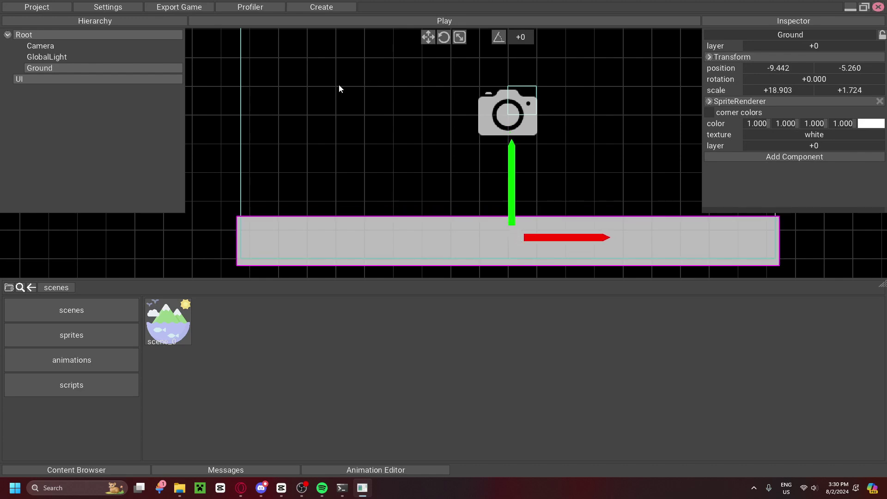
Step: Import the grass screenshot image from File Explorer into the project's sprites folder
scroll(388, 137, "down", 1)
left_click_drag(564, 173, 509, 180)
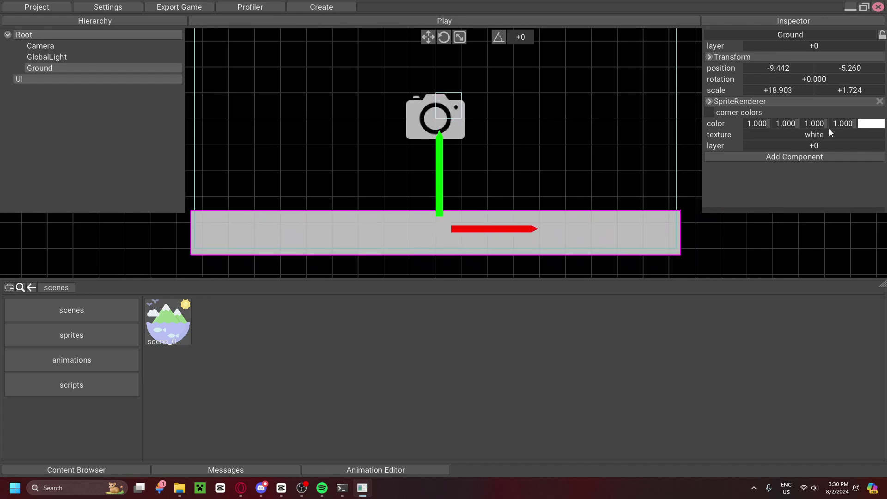
left_click_drag(856, 123, 786, 123)
left_click(82, 329)
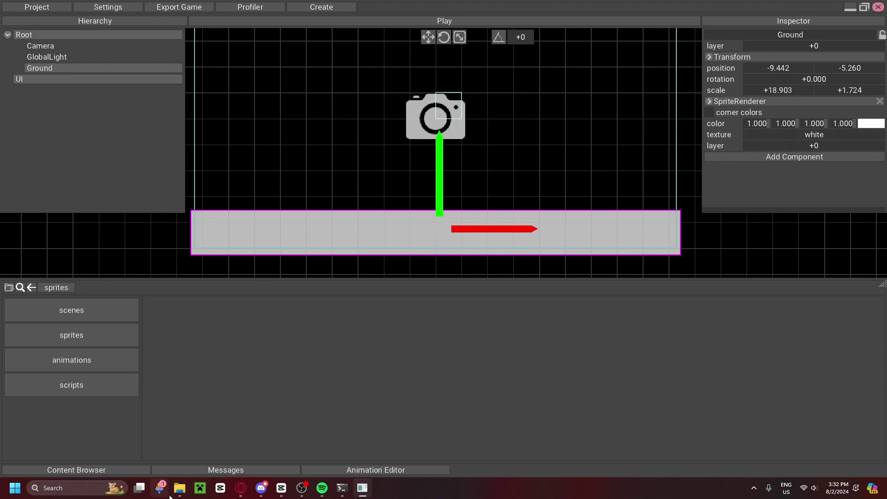
mouse_move(173, 495)
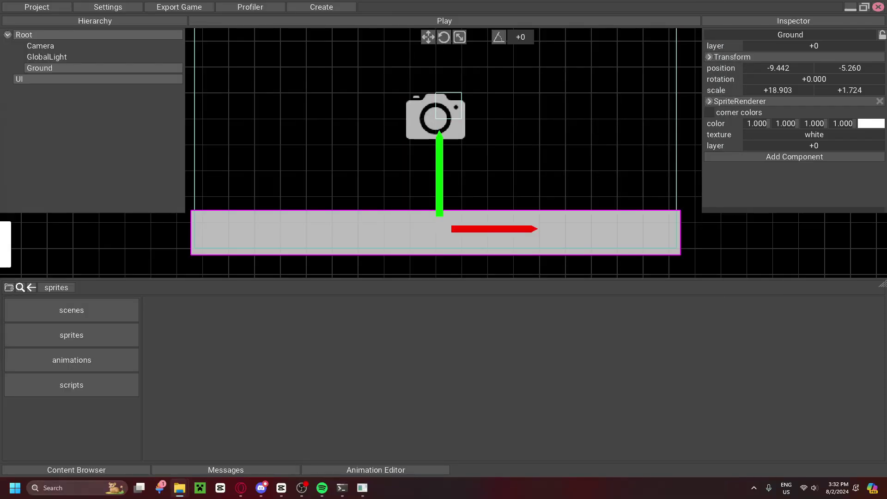
left_click_drag(17, 248, 94, 247)
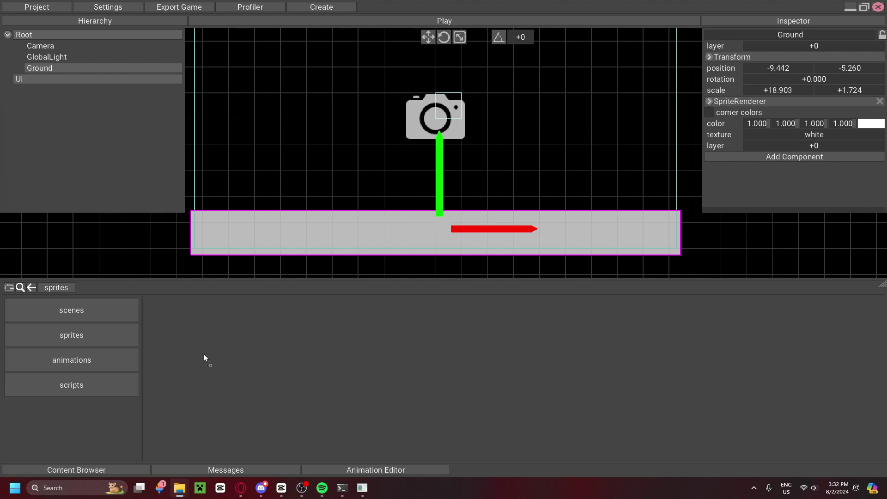
left_click_drag(204, 354, 203, 354)
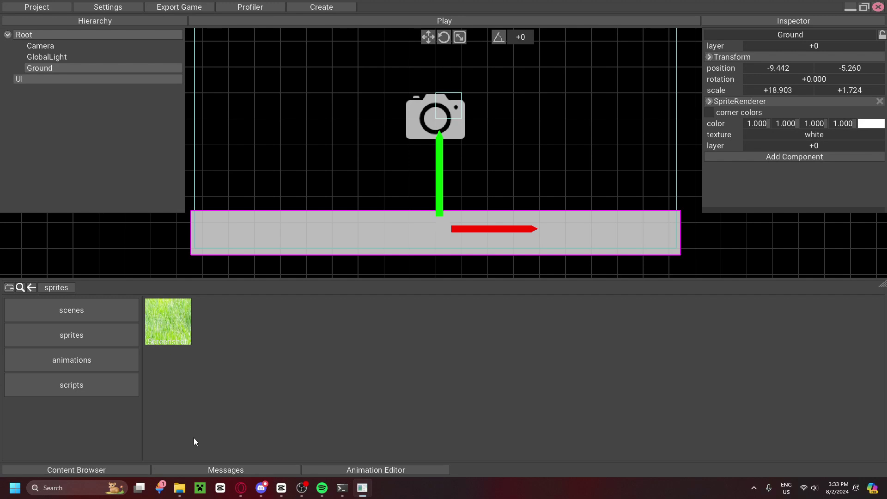
Step: Apply the grass sprite as Ground's SpriteRenderer texture and shift Ground horizontally to about -9.46
left_click_drag(174, 329, 816, 135)
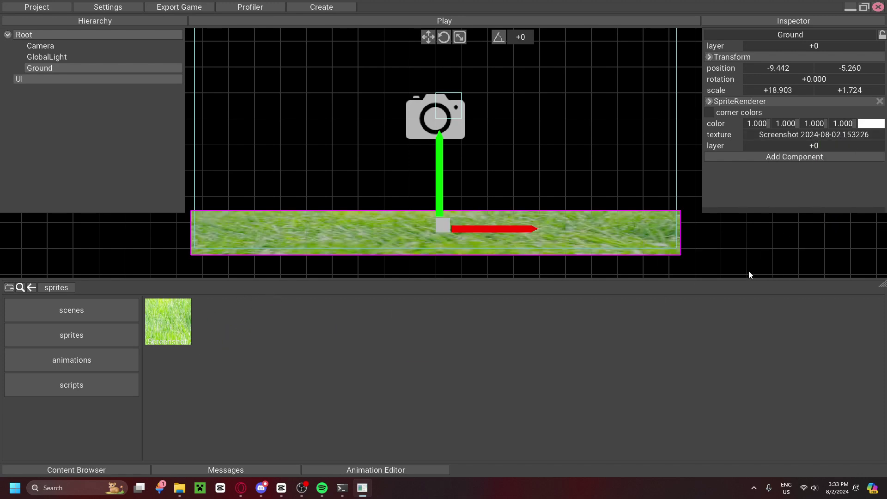
left_click_drag(443, 226, 440, 226)
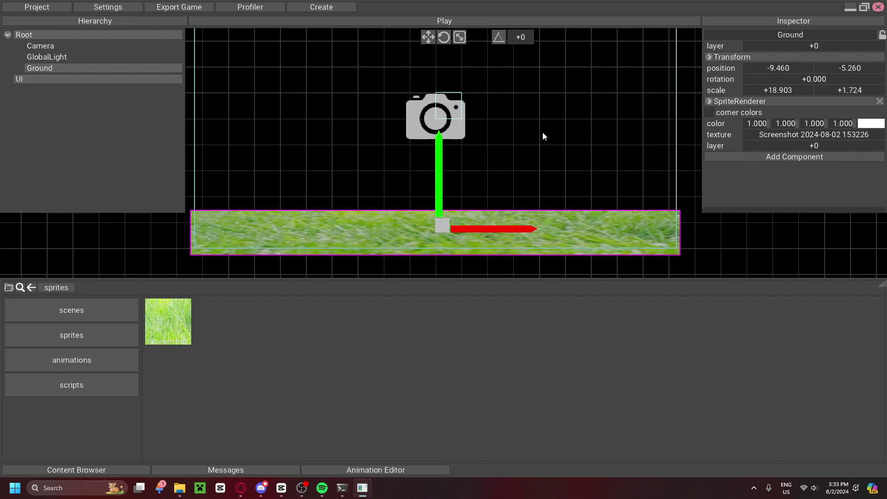
Step: Test-play the scene to check the grass-textured ground in the camera view and stop the game
key("F5")
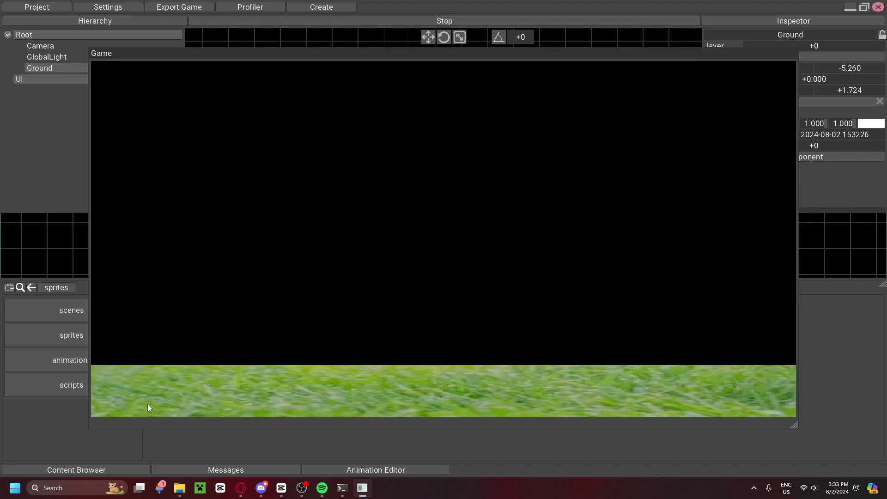
left_click(451, 21)
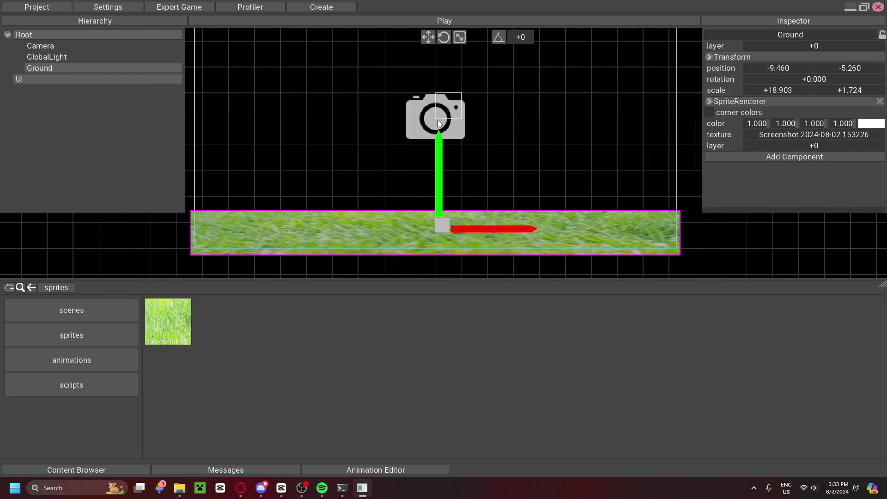
scroll(554, 167, "down", 4)
left_click_drag(514, 213, 528, 193)
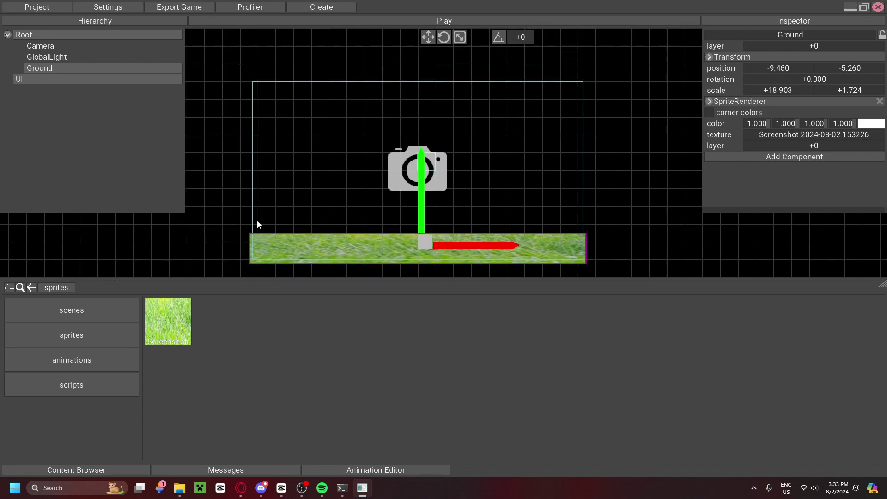